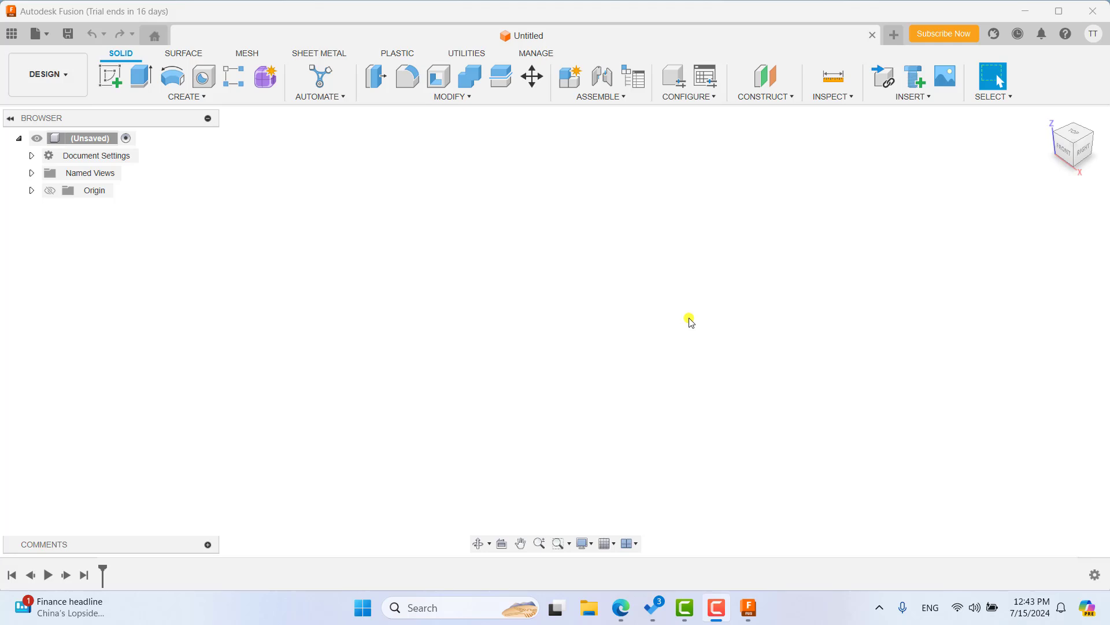
# Step: Start a new sketch on the front (XZ) origin plane
pyautogui.click(110, 77)
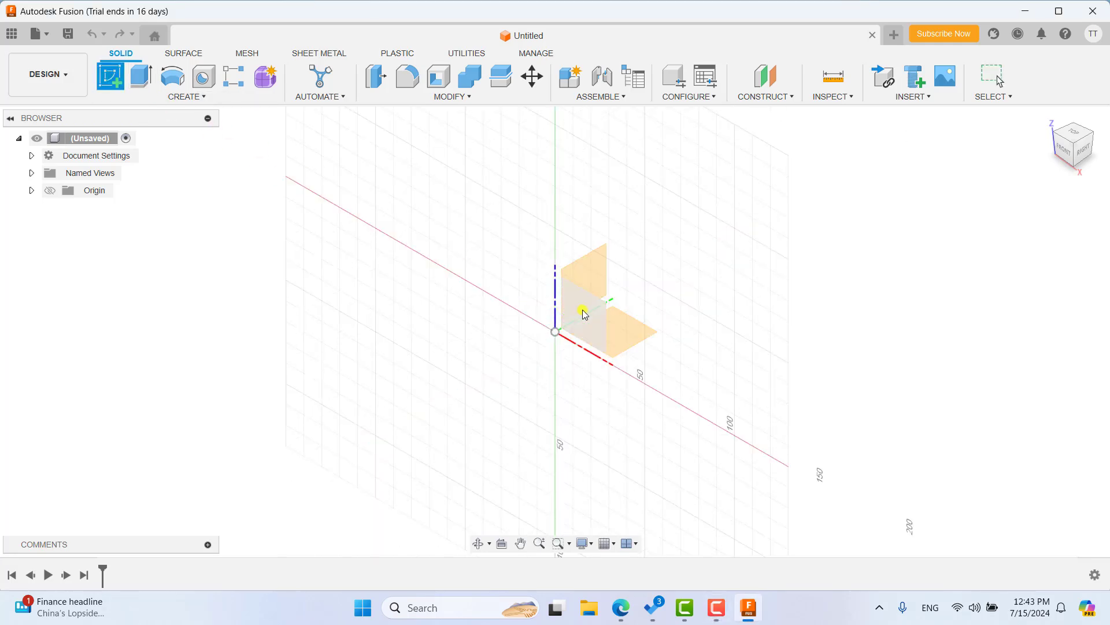
pyautogui.click(582, 310)
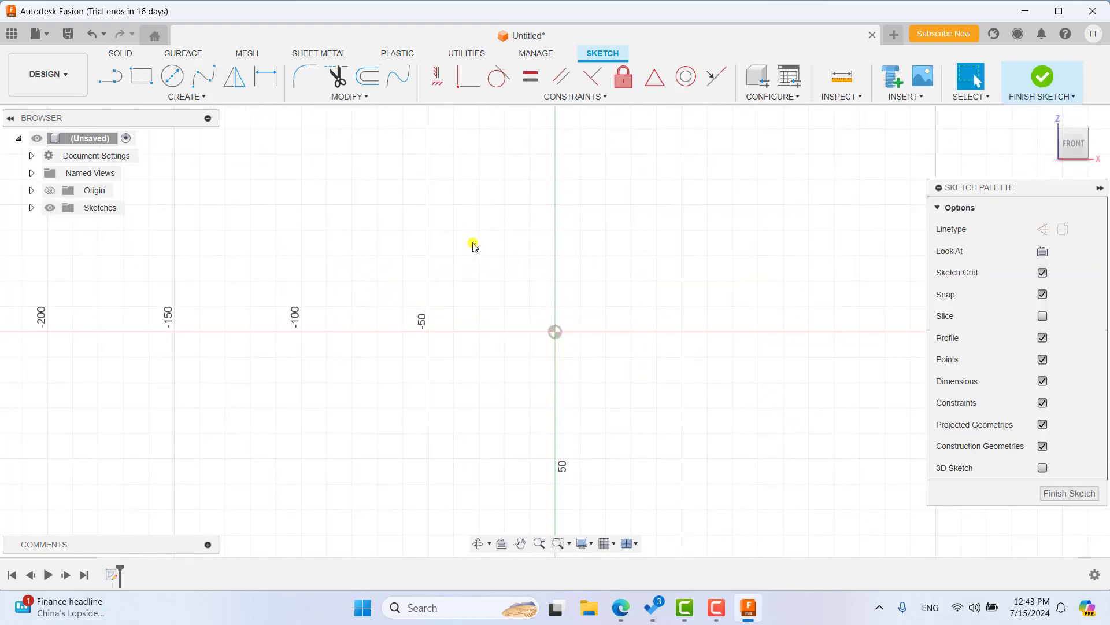
# Step: Draw one slanted line from left of the vertical axis up to the upper right
pyautogui.click(113, 81)
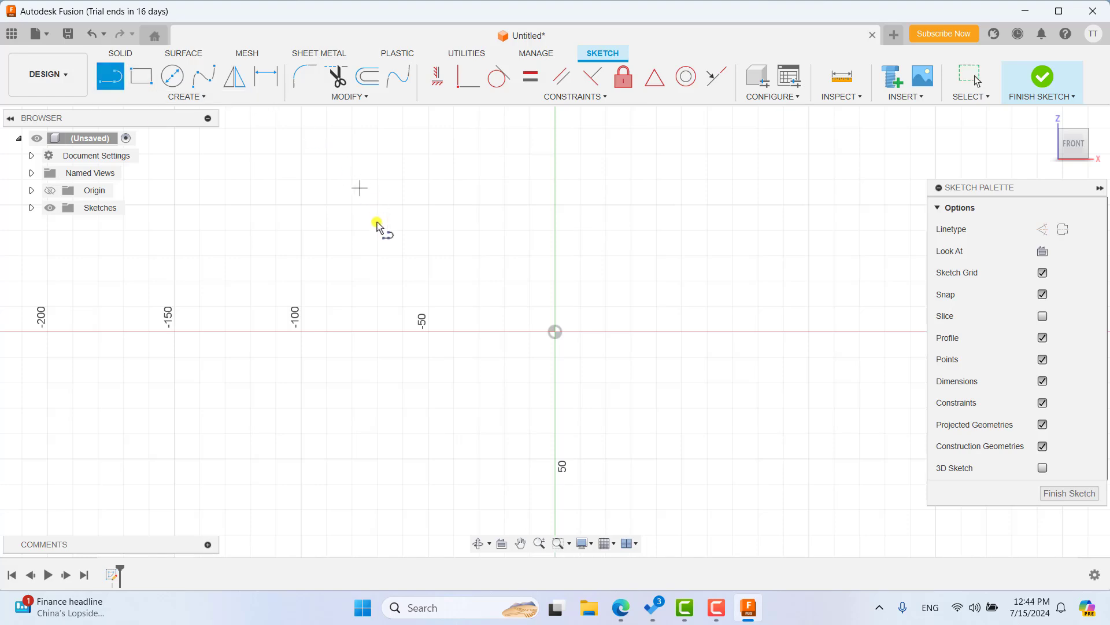
pyautogui.click(377, 281)
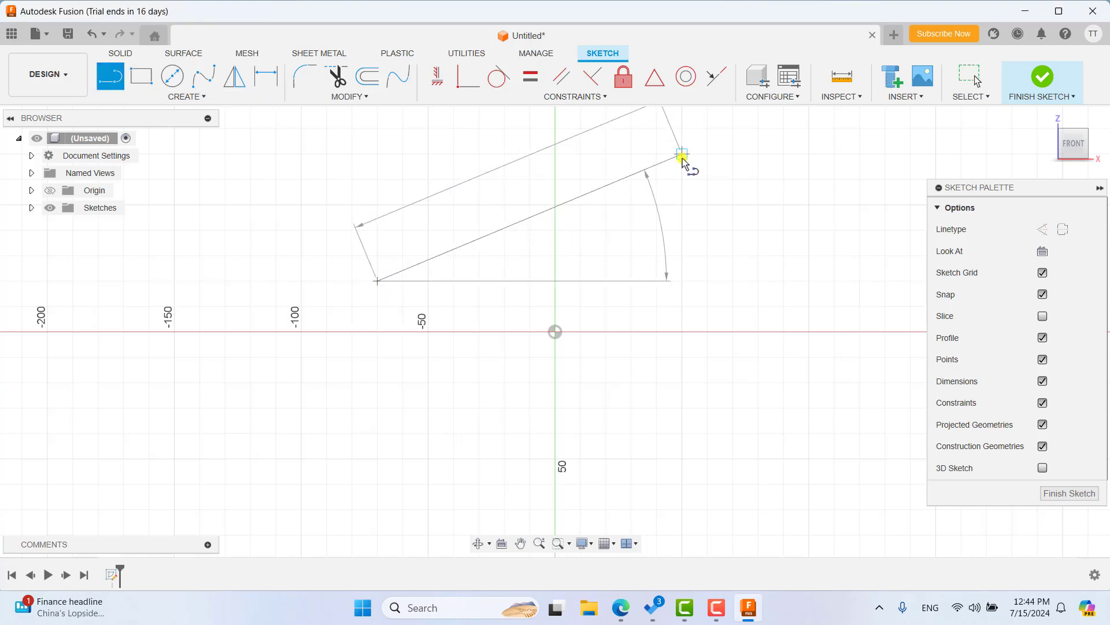
pyautogui.click(682, 154)
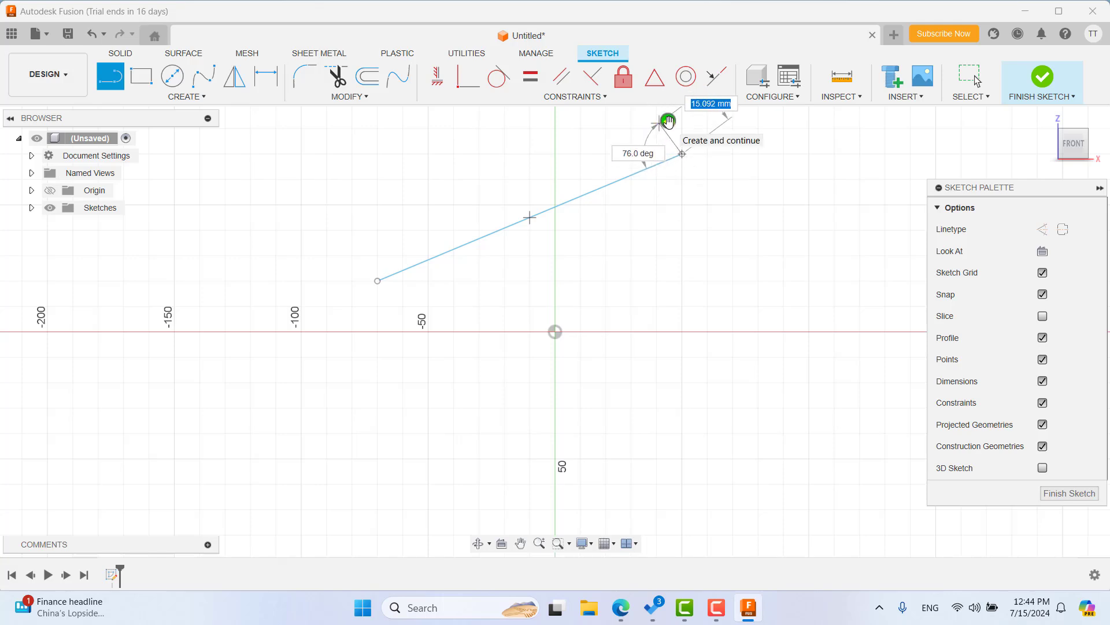
pyautogui.press('Escape')
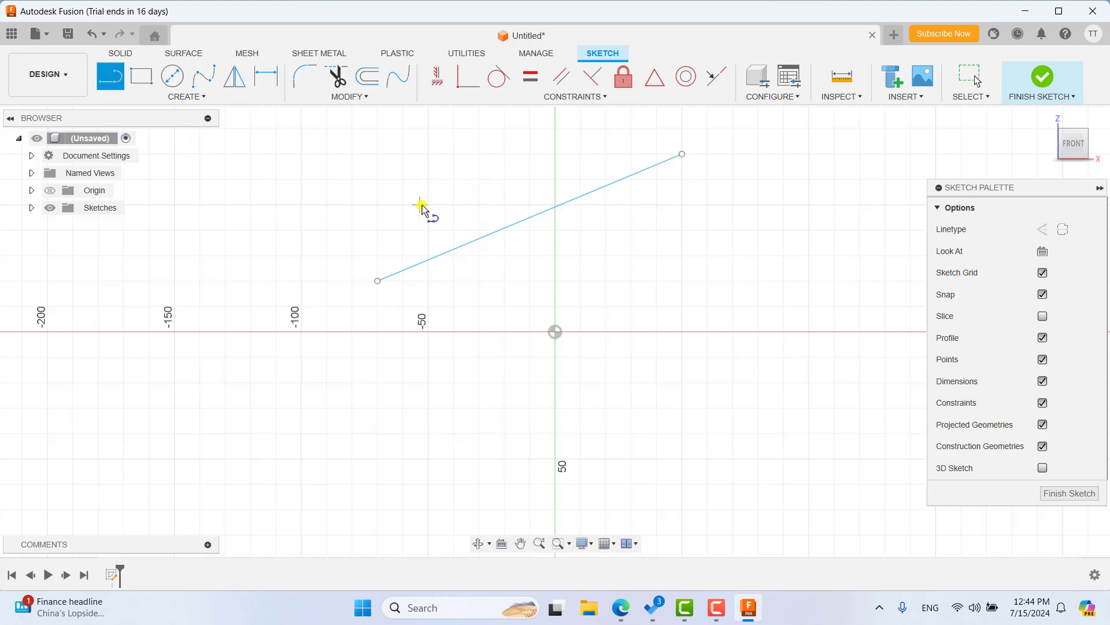
pyautogui.press('Escape')
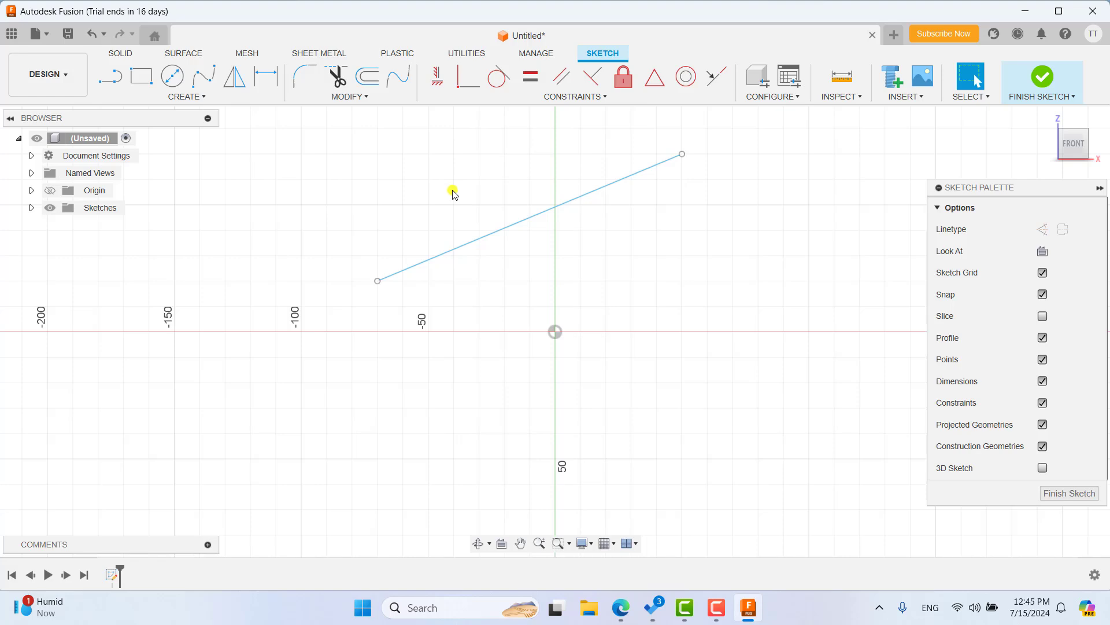
# Step: Constrain the slanted line to be horizontal
pyautogui.click(509, 230)
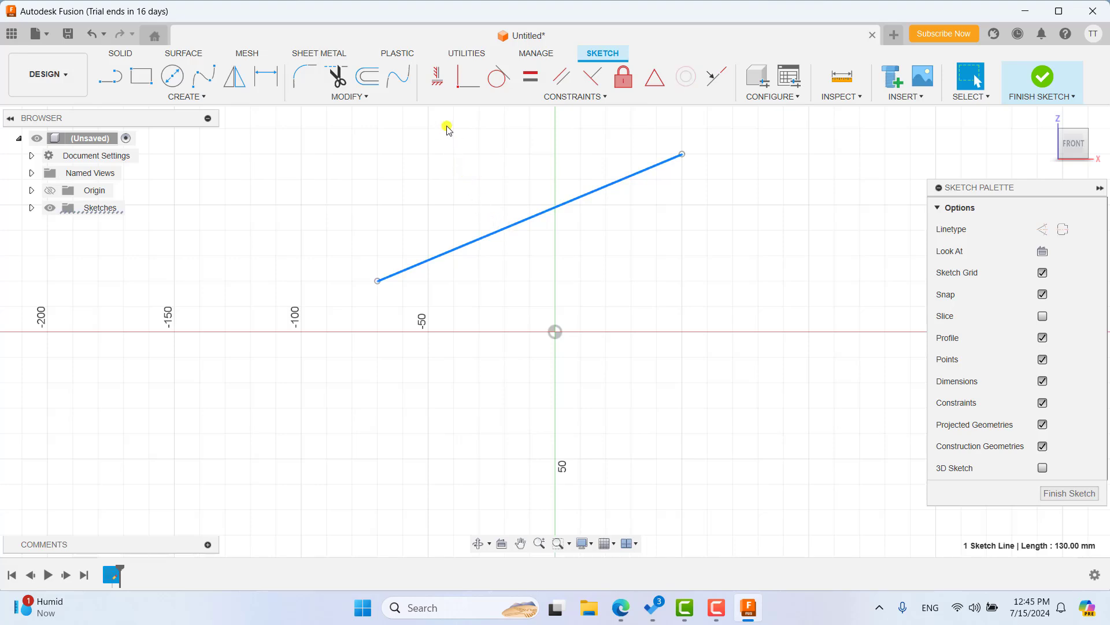
pyautogui.click(440, 83)
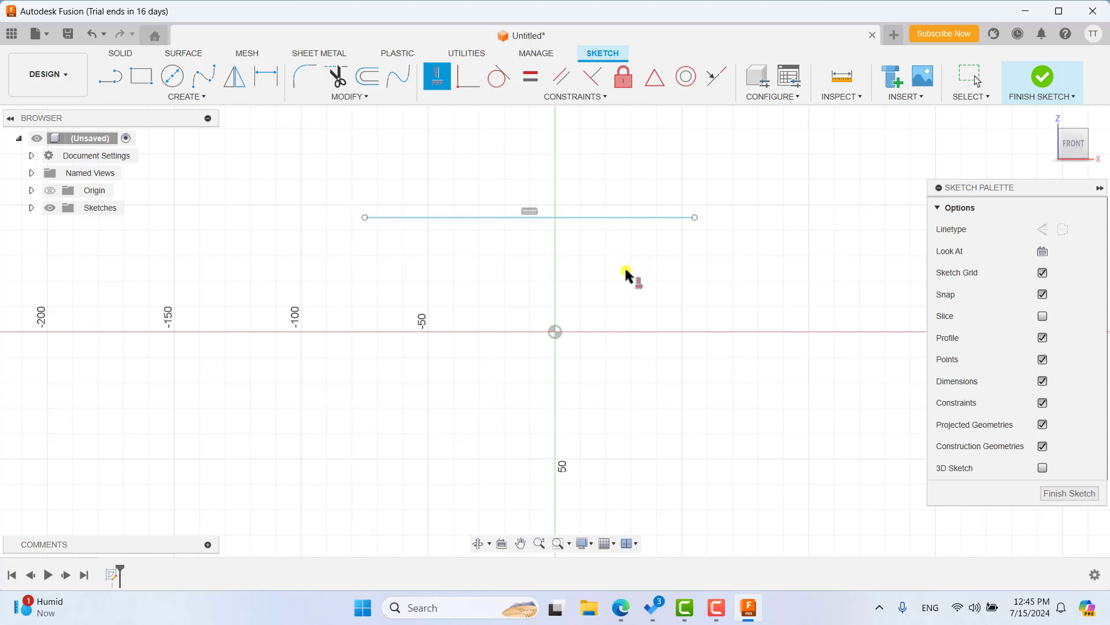
pyautogui.press('Escape')
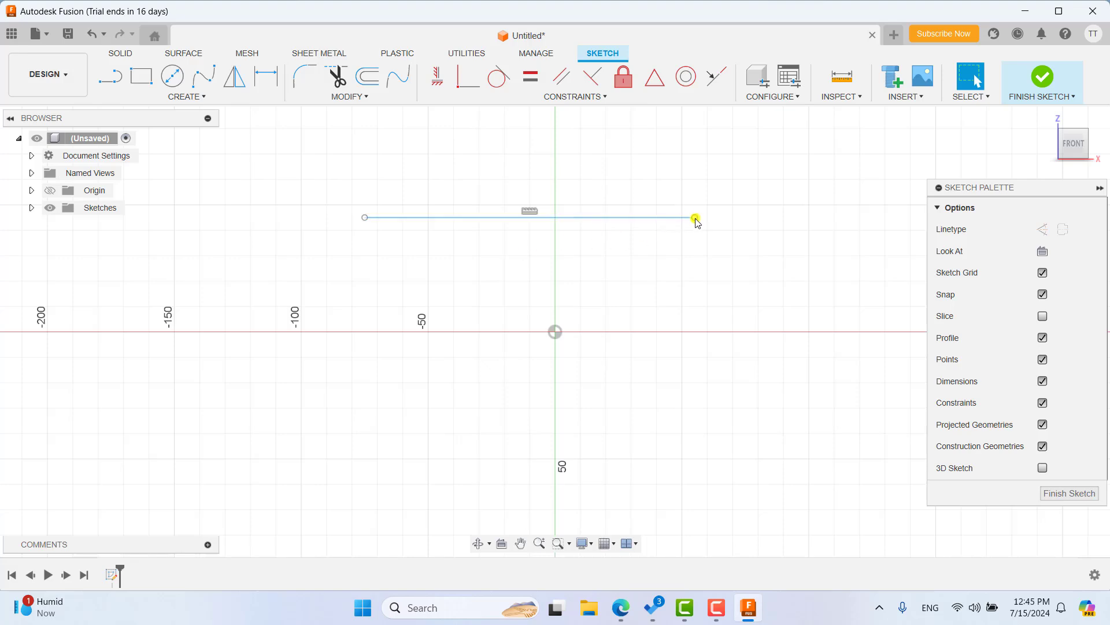
# Step: Drag the level line lower, then delete its horizontal constraint
pyautogui.moveTo(695, 219)
pyautogui.mouseDown()
pyautogui.moveTo(683, 258)
pyautogui.moveTo(666, 232)
pyautogui.mouseUp()
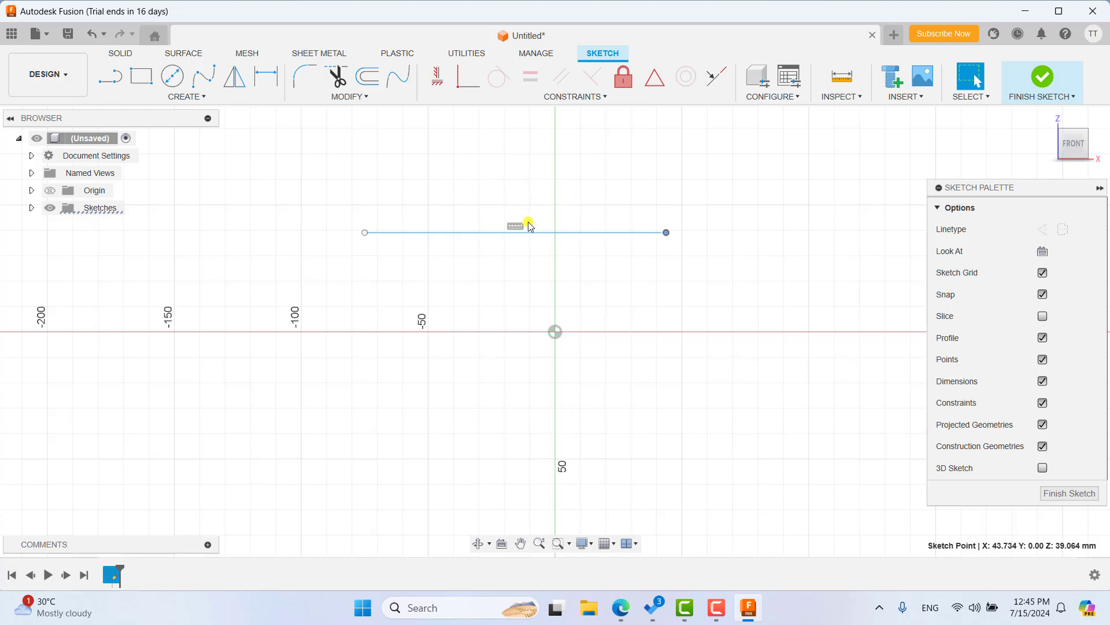
pyautogui.press('Escape')
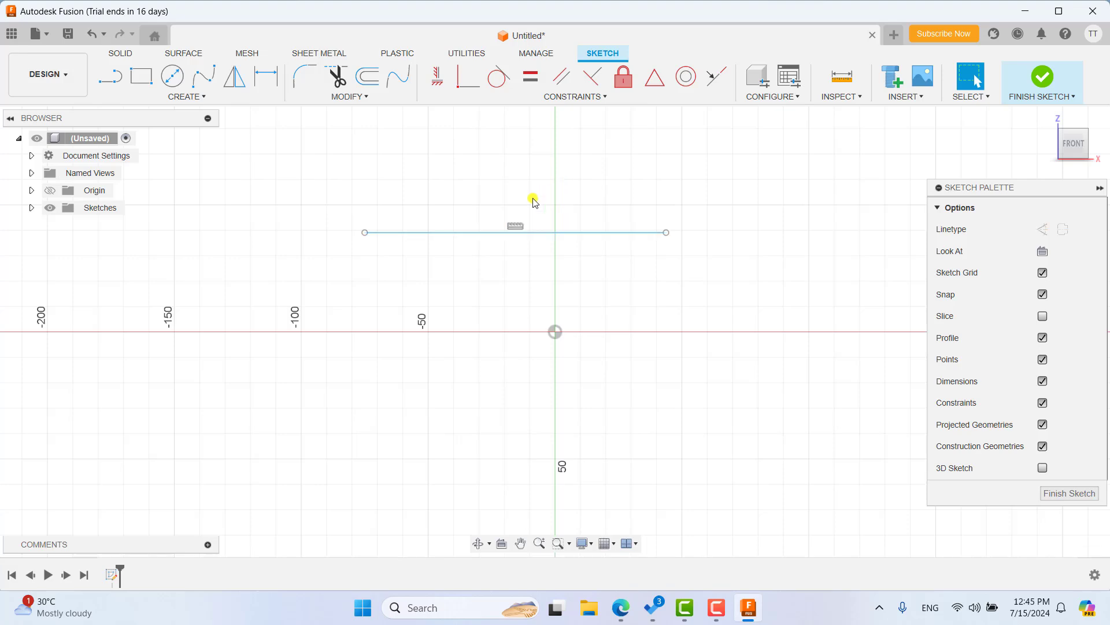
pyautogui.click(515, 226)
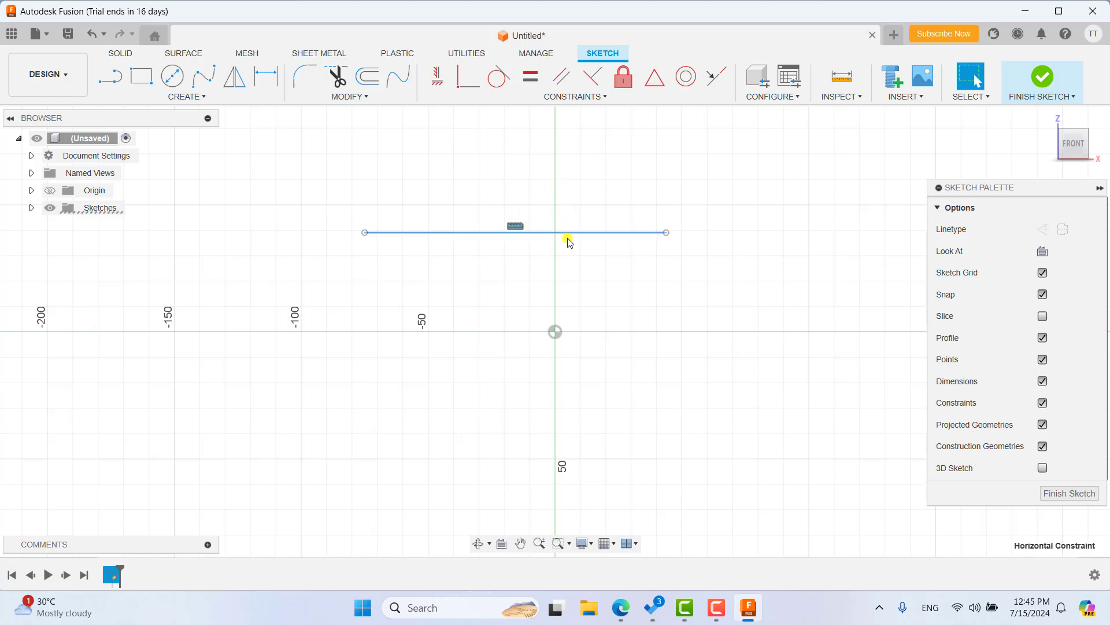
pyautogui.click(586, 196)
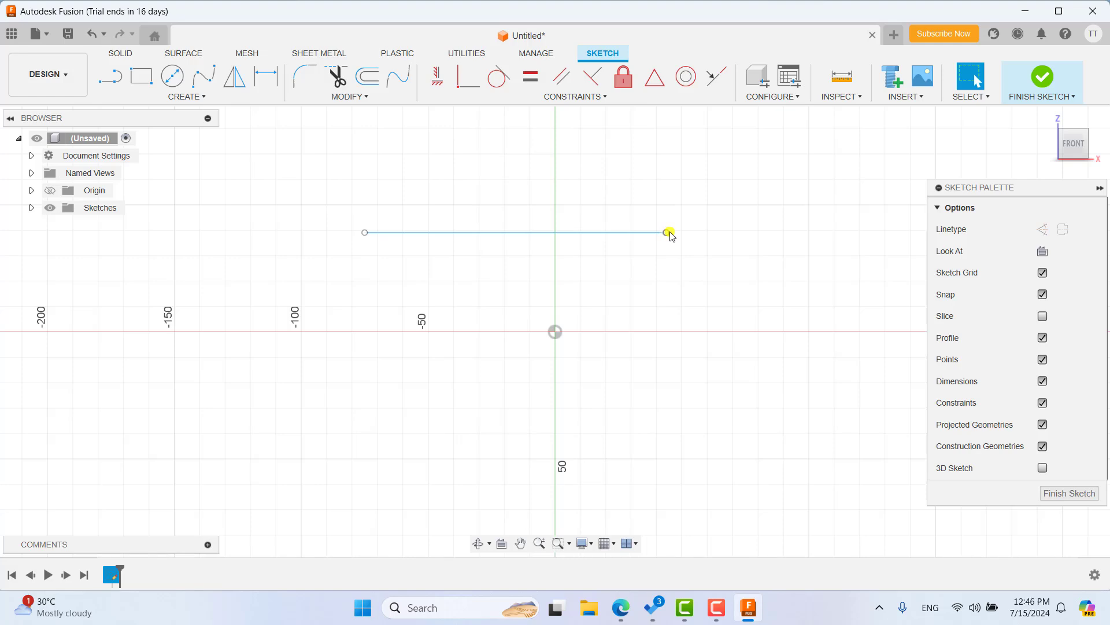
# Step: Drag the line's endpoints into a steep diagonal, lower end near X −40, Z 10 mm
pyautogui.moveTo(669, 233)
pyautogui.mouseDown()
pyautogui.moveTo(463, 185)
pyautogui.moveTo(570, 149)
pyautogui.mouseUp()
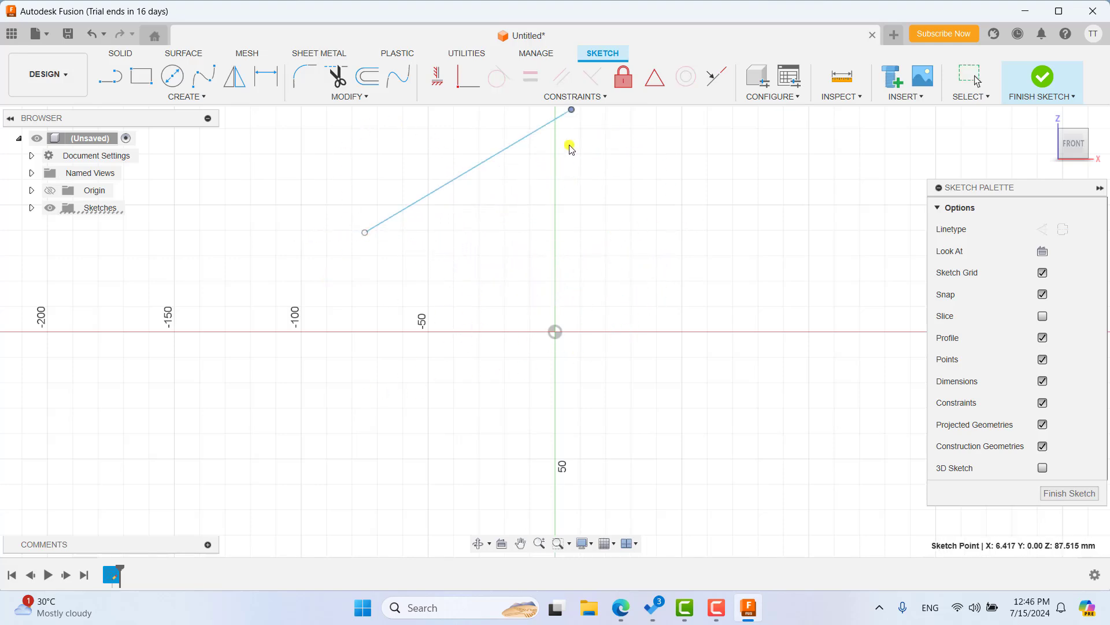
pyautogui.moveTo(569, 149); pyautogui.dragTo(596, 225)
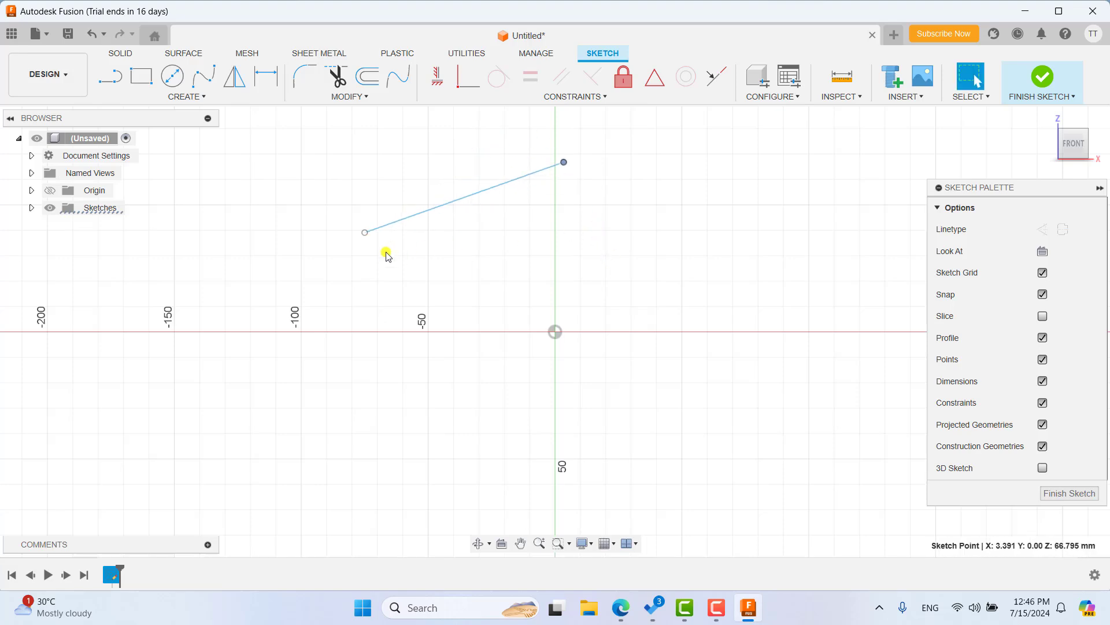
pyautogui.moveTo(365, 232)
pyautogui.mouseDown()
pyautogui.moveTo(475, 299)
pyautogui.moveTo(462, 303)
pyautogui.mouseUp()
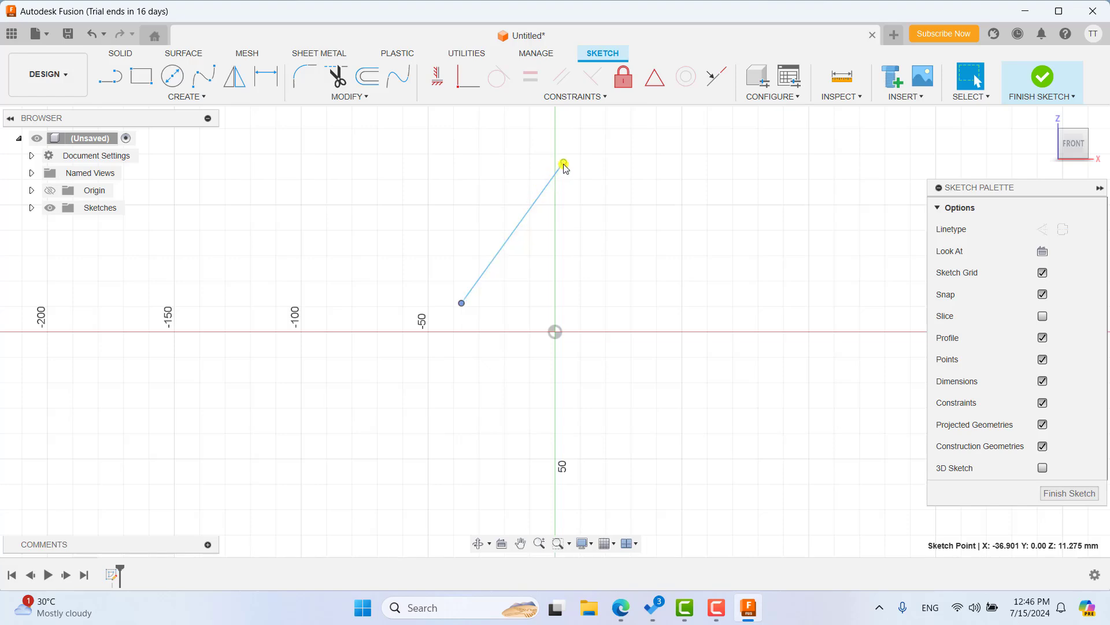
pyautogui.moveTo(566, 165); pyautogui.dragTo(572, 164)
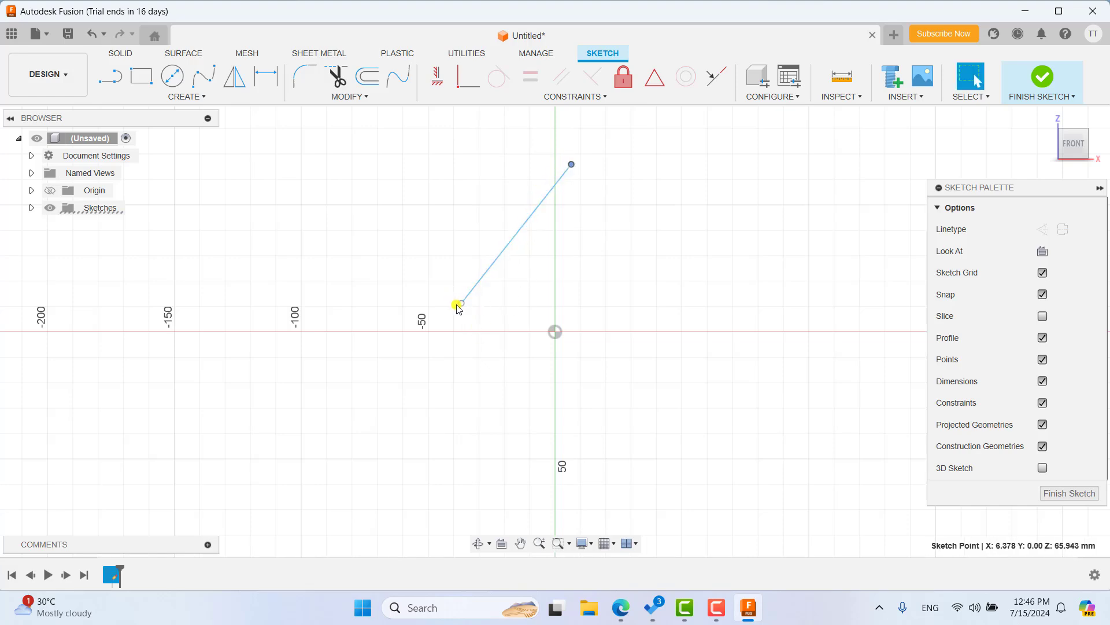
pyautogui.moveTo(464, 303); pyautogui.dragTo(455, 305)
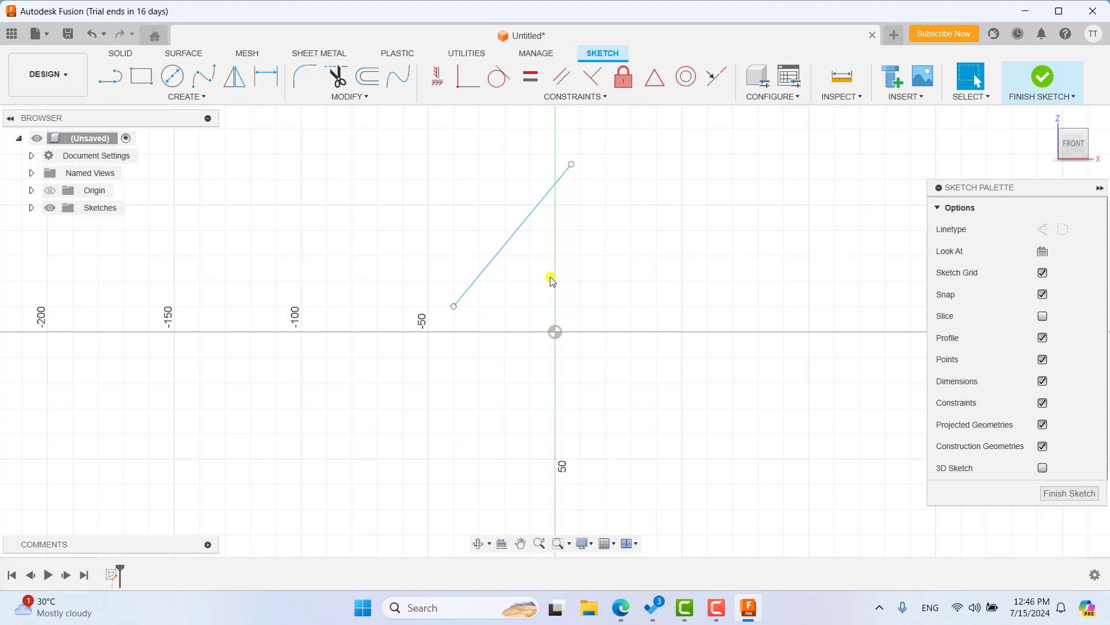
# Step: Apply a vertical constraint to the diagonal line
pyautogui.click(441, 81)
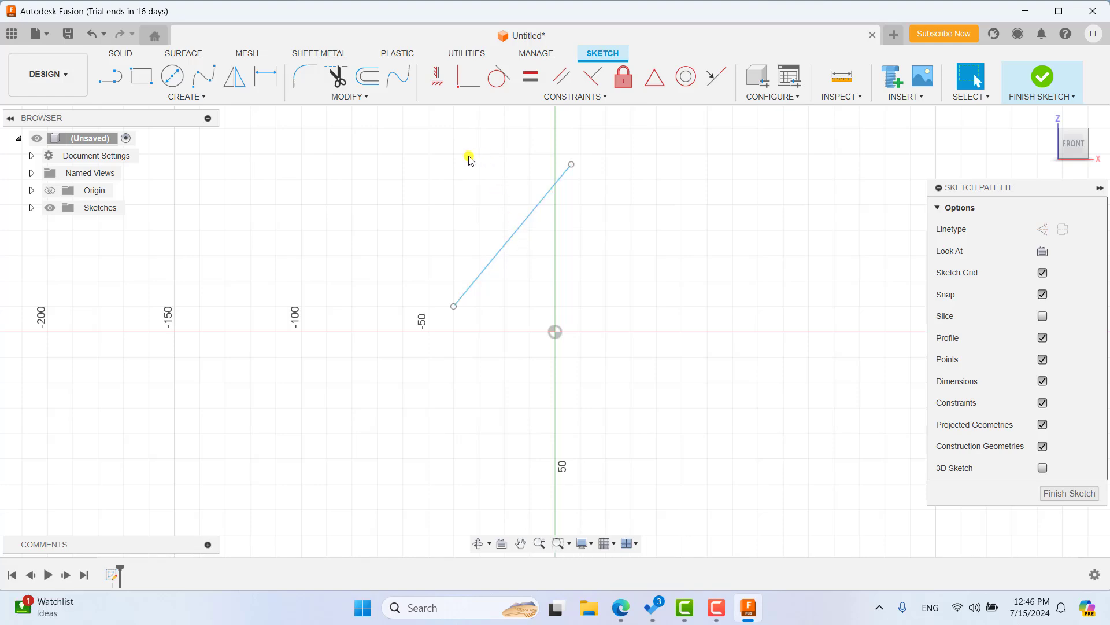
pyautogui.click(433, 75)
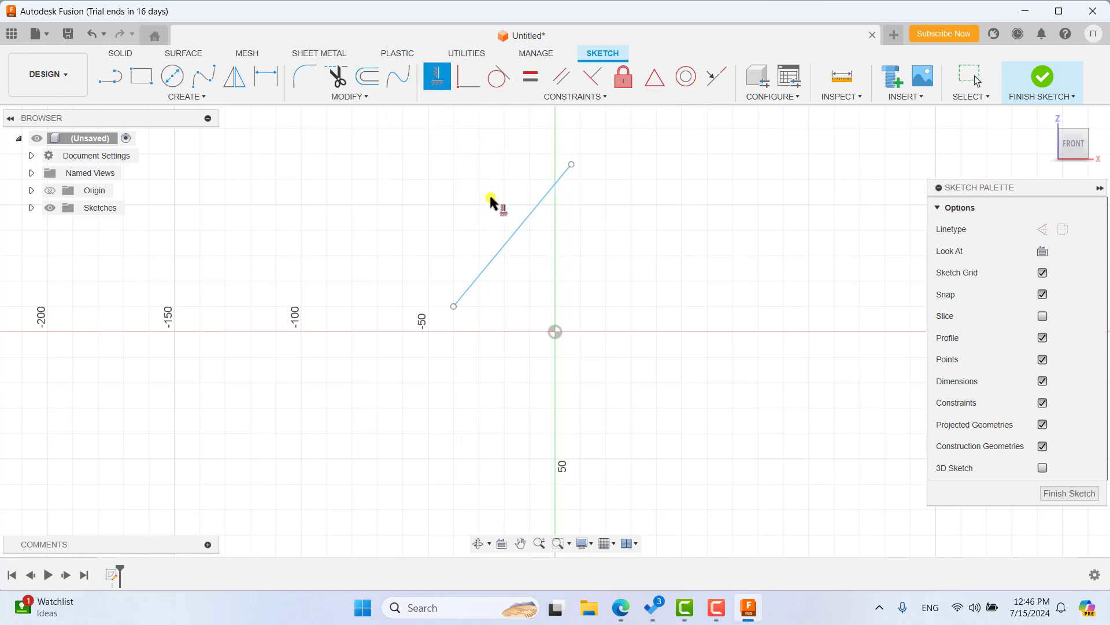
pyautogui.click(523, 226)
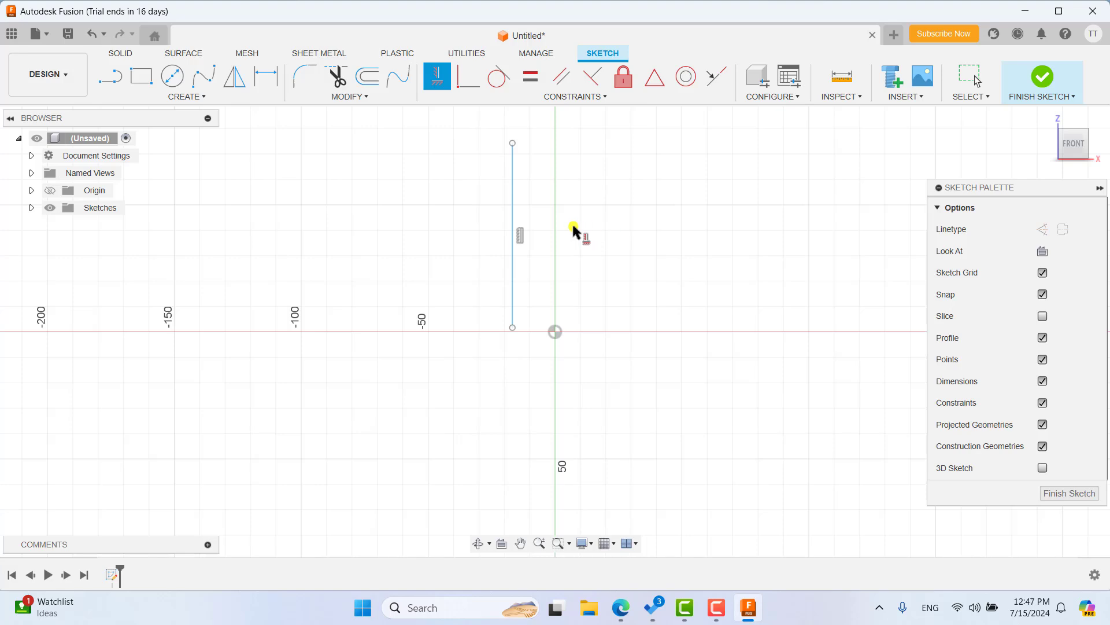
pyautogui.press('Escape')
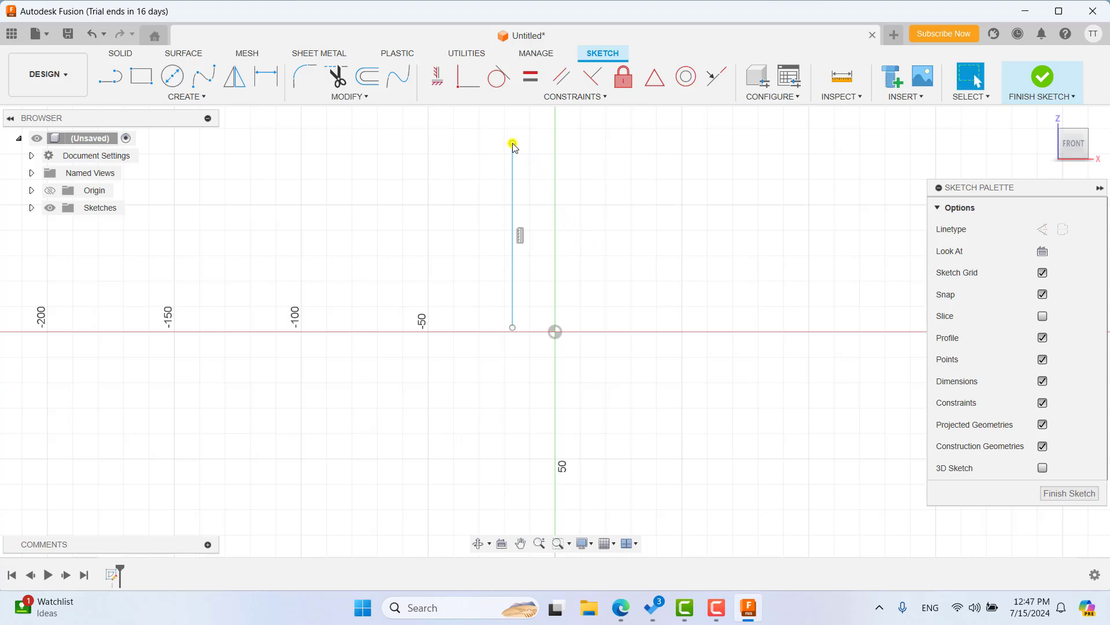
# Step: Drag the vertical line left so it stands near X −63 mm
pyautogui.moveTo(514, 145); pyautogui.dragTo(524, 152)
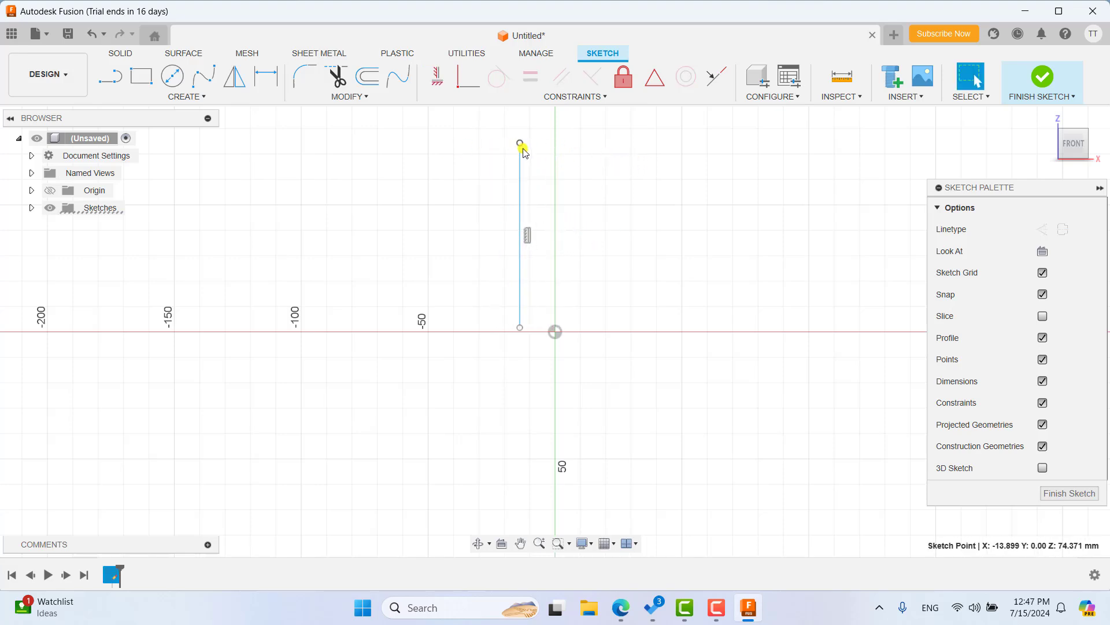
pyautogui.moveTo(520, 143)
pyautogui.mouseDown()
pyautogui.moveTo(441, 142)
pyautogui.moveTo(463, 151)
pyautogui.mouseUp()
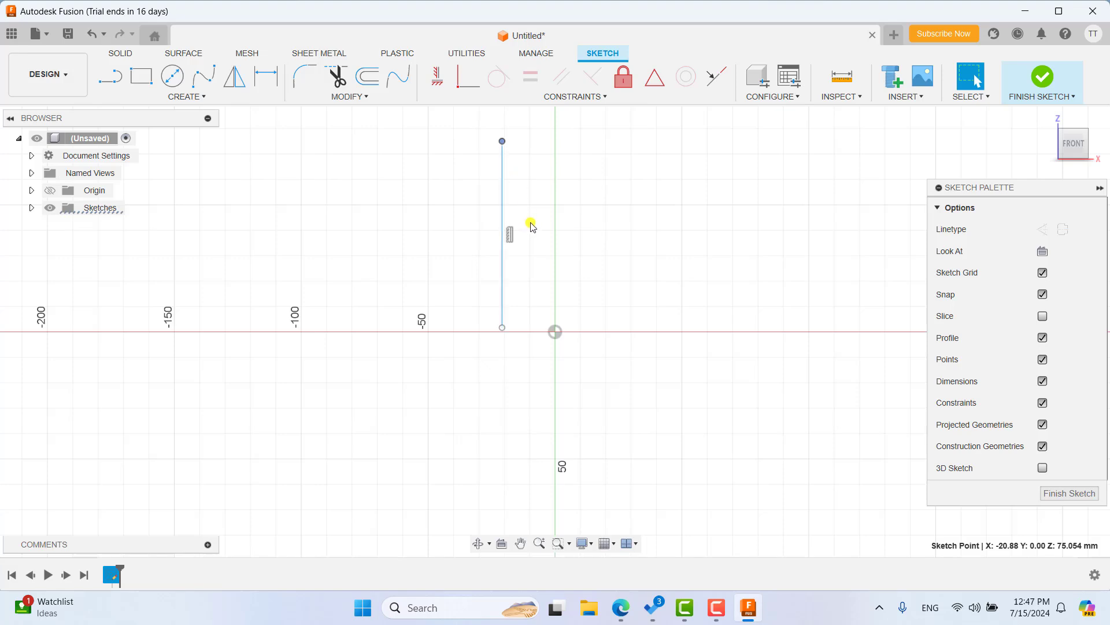
pyautogui.click(537, 202)
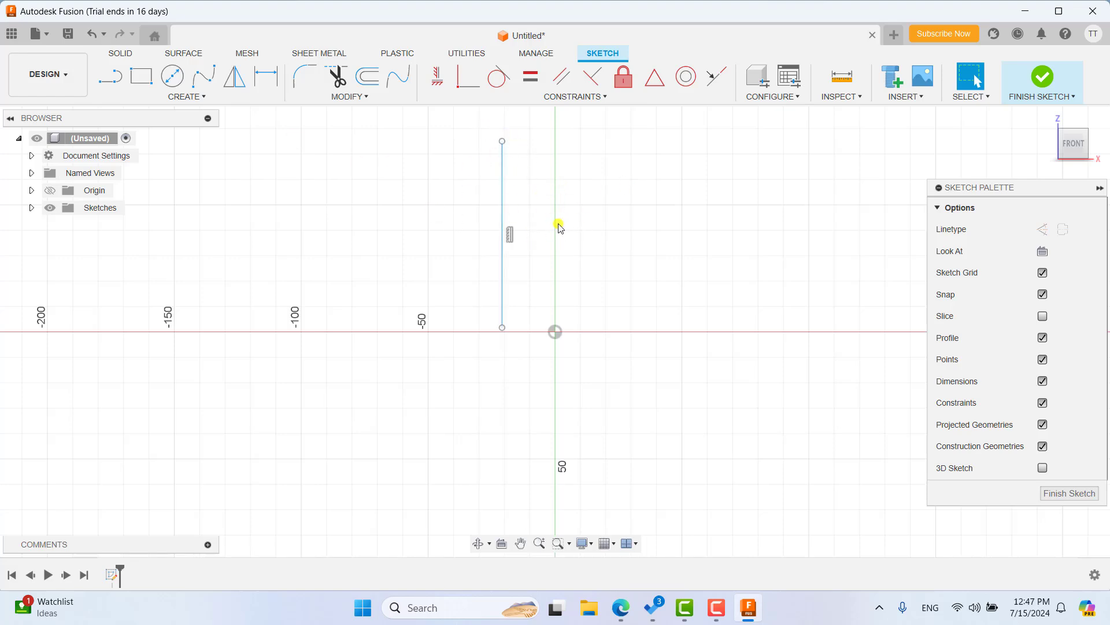
pyautogui.moveTo(503, 143); pyautogui.dragTo(225, 162)
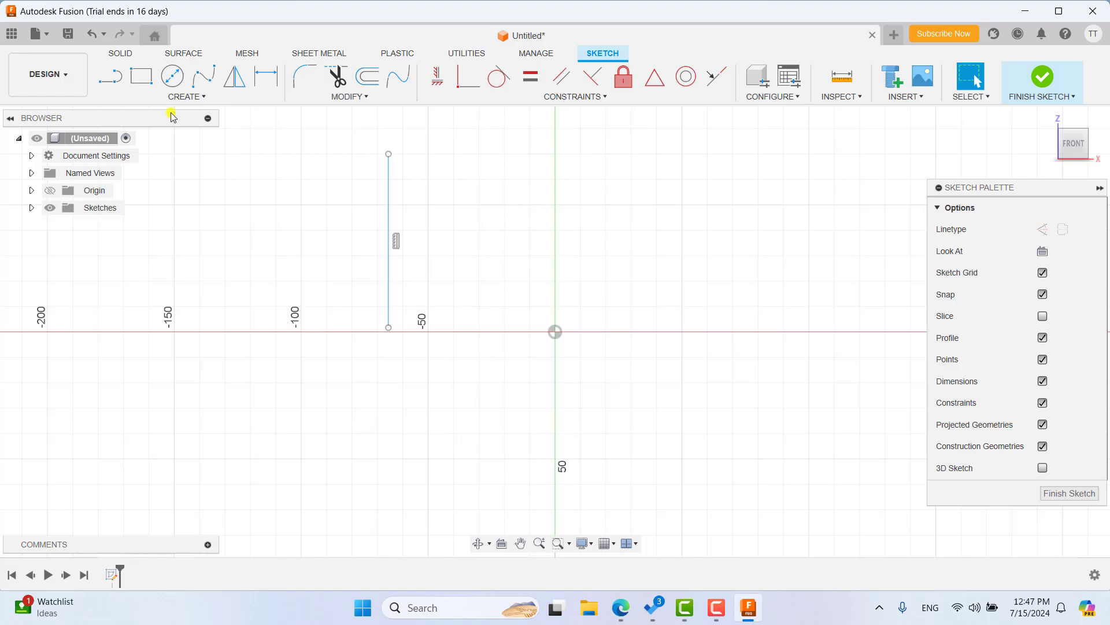
# Step: Draw a closed irregular four-sided shape straddling the vertical axis, right of the vertical line
pyautogui.click(108, 84)
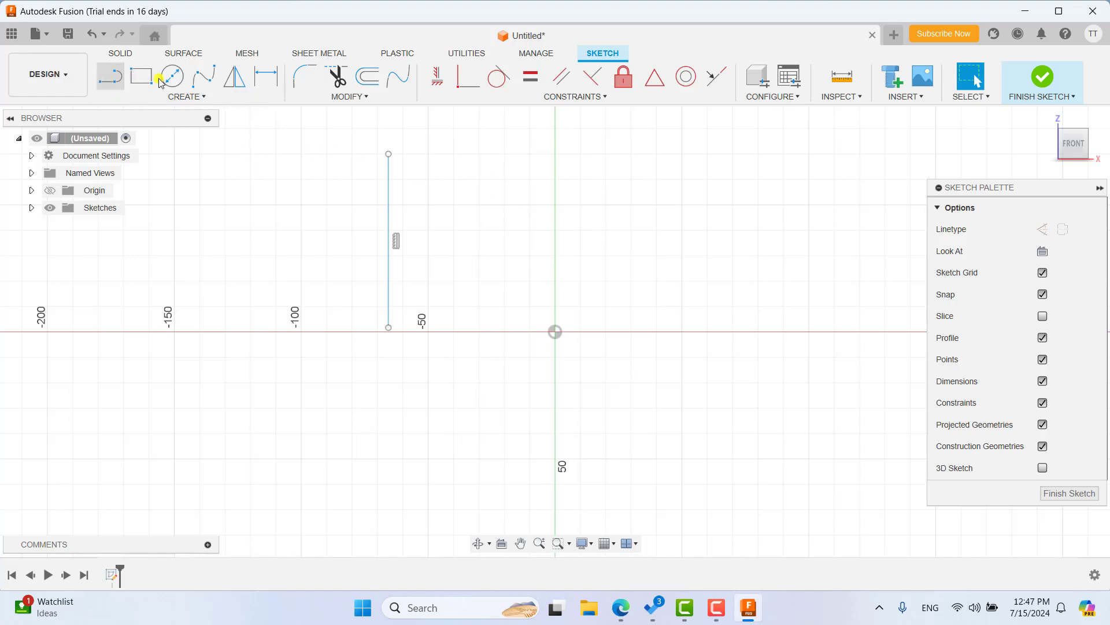
pyautogui.click(473, 283)
pyautogui.click(498, 147)
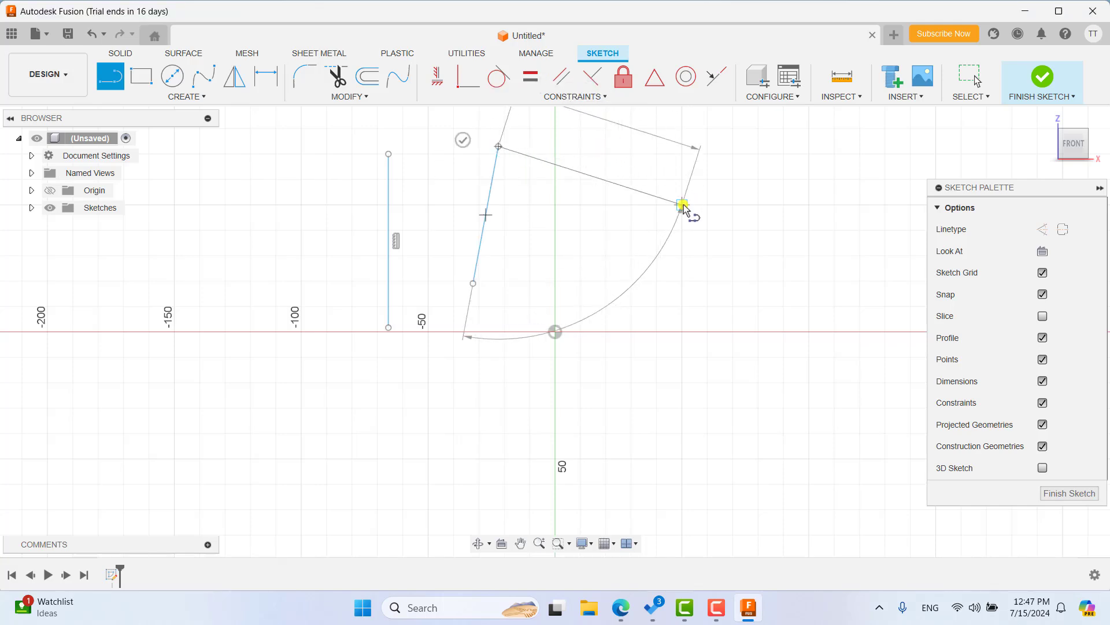
pyautogui.click(683, 205)
pyautogui.click(707, 306)
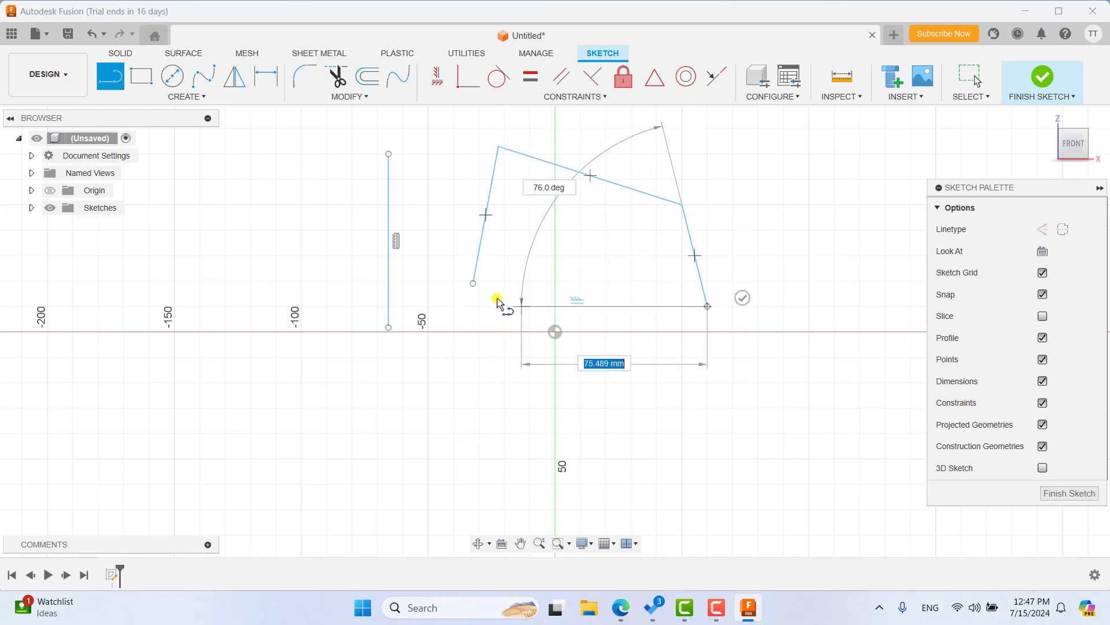
pyautogui.click(473, 284)
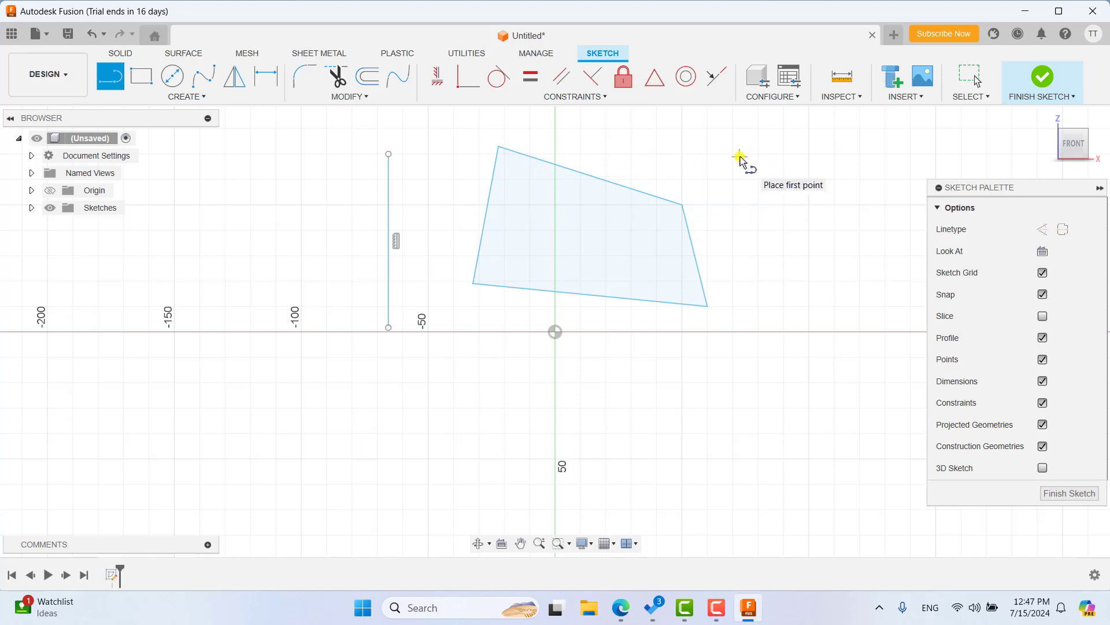
pyautogui.click(437, 78)
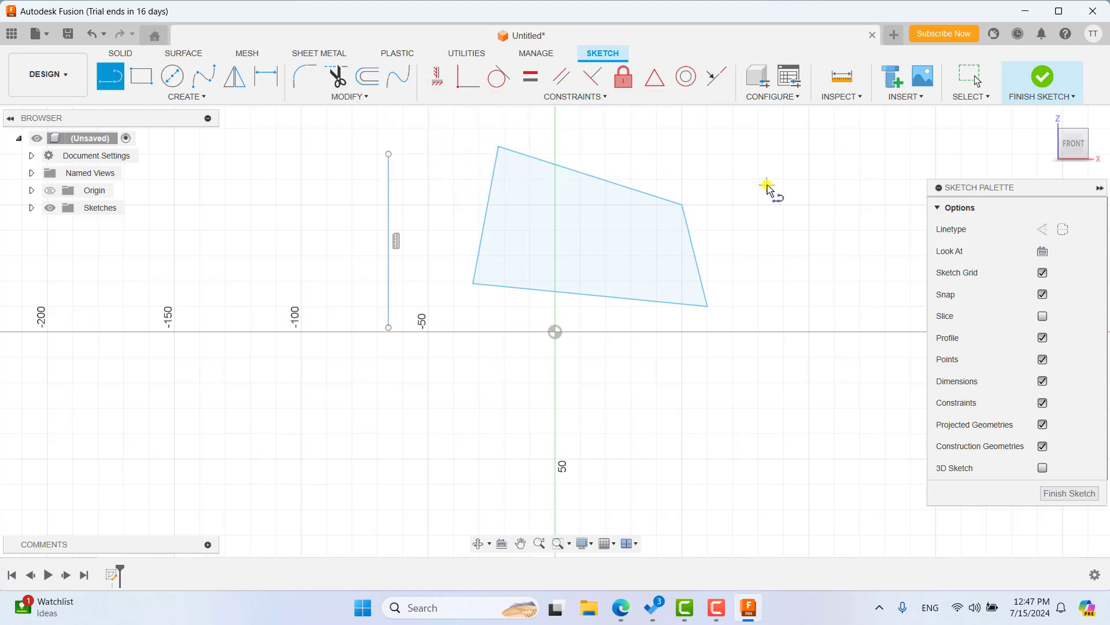
pyautogui.press('Escape')
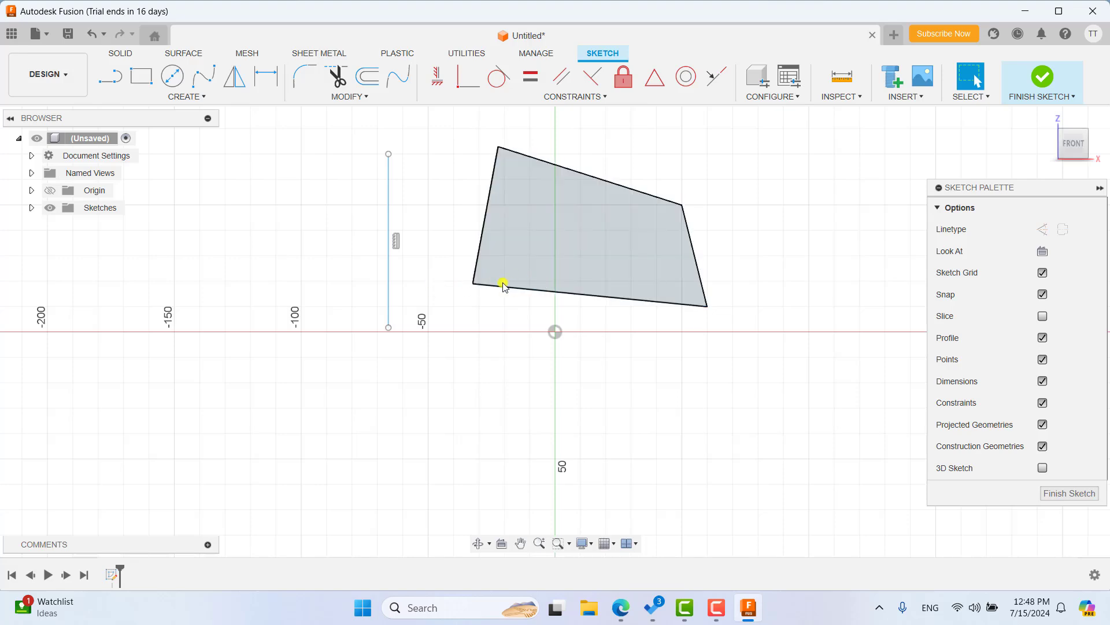
# Step: Make the shape's left and right edges vertical and its top and bottom edges horizontal
pyautogui.click(487, 207)
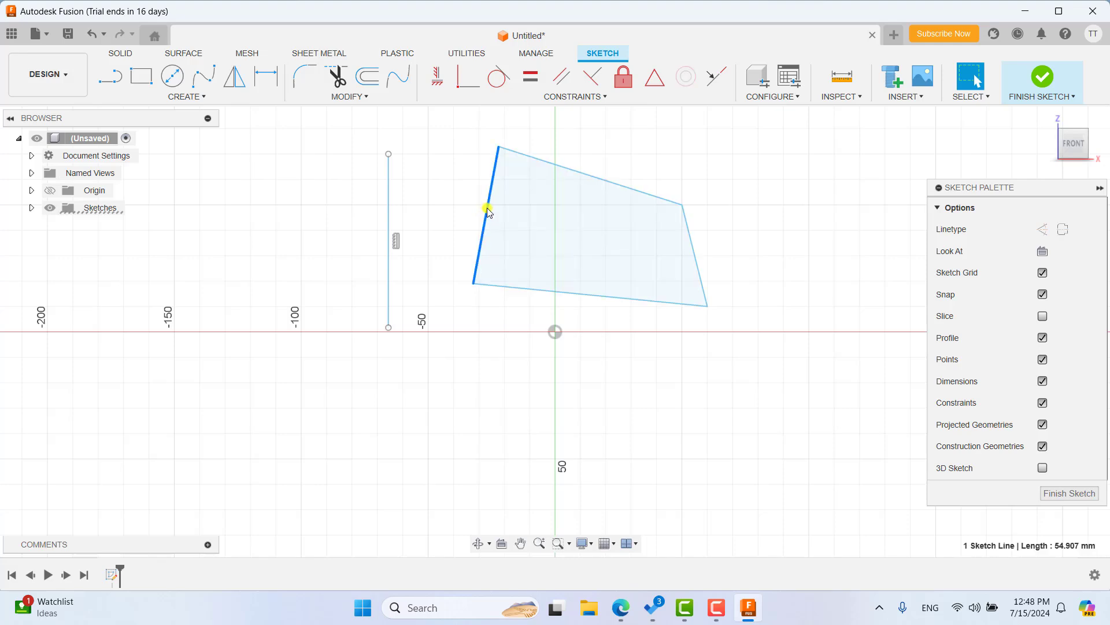
pyautogui.click(440, 82)
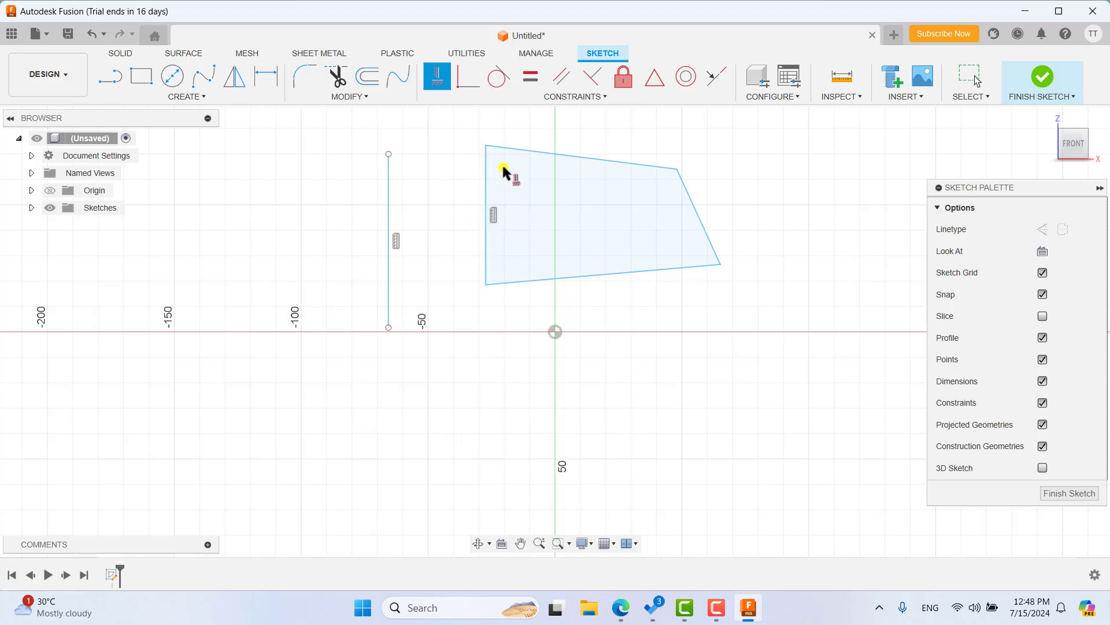
pyautogui.click(583, 157)
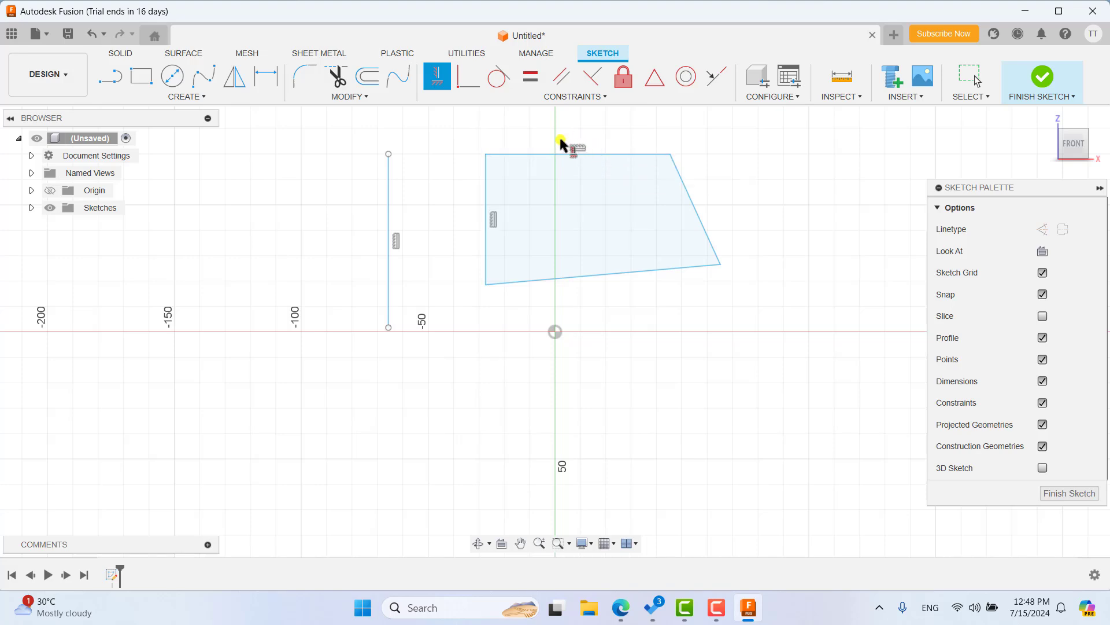
pyautogui.click(690, 197)
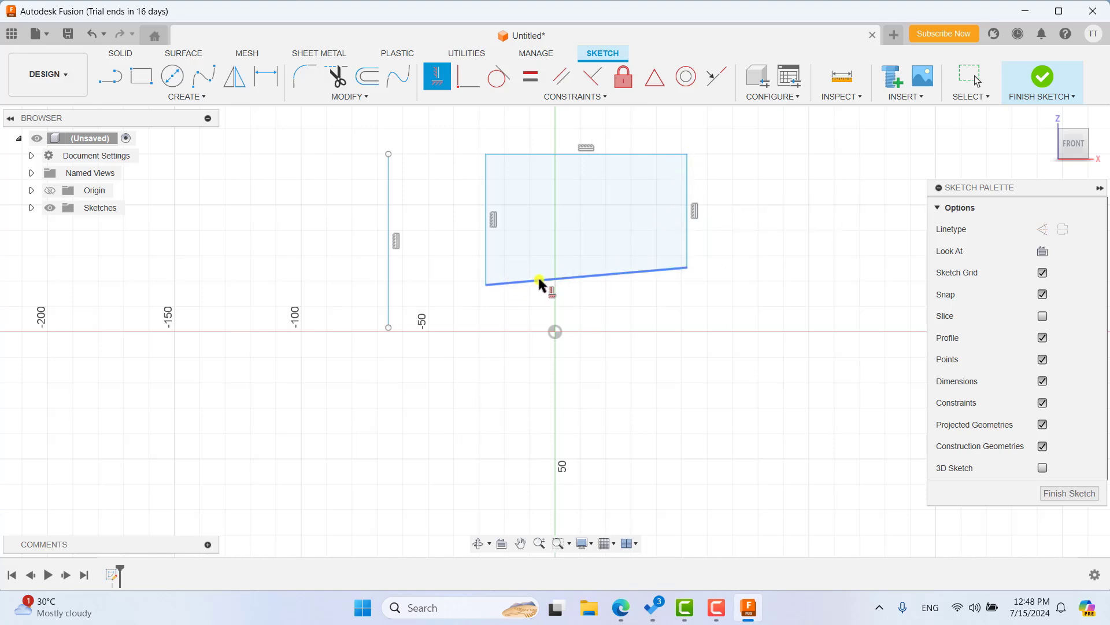
pyautogui.click(589, 276)
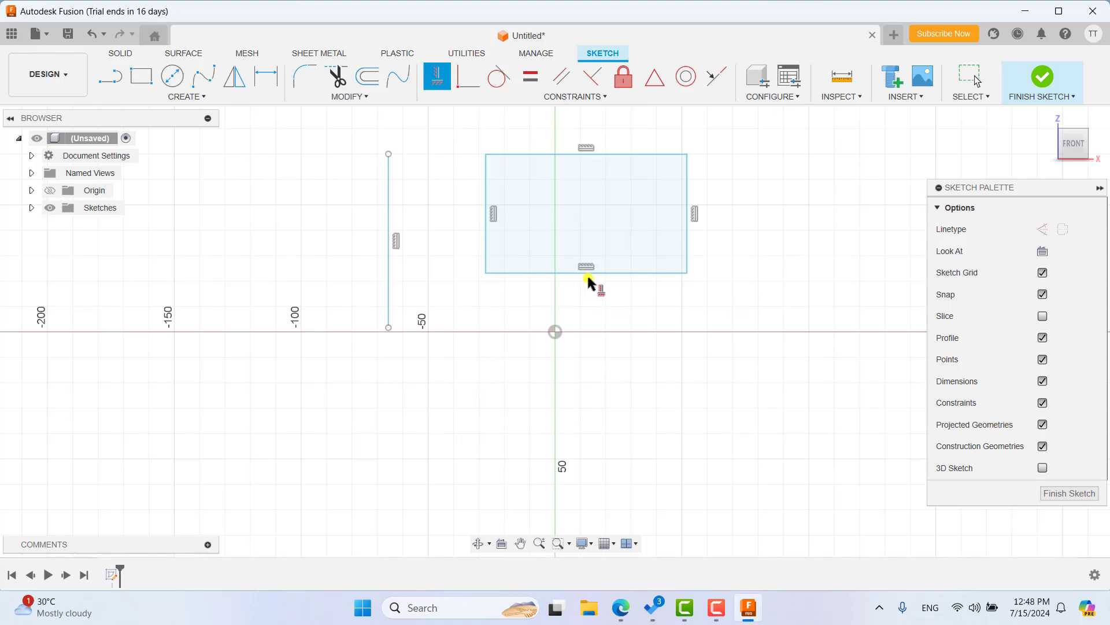
# Step: Widen the rectangle so its lower-right corner sits at about X 82, Z 23 mm
pyautogui.press('Escape')
pyautogui.click(636, 273)
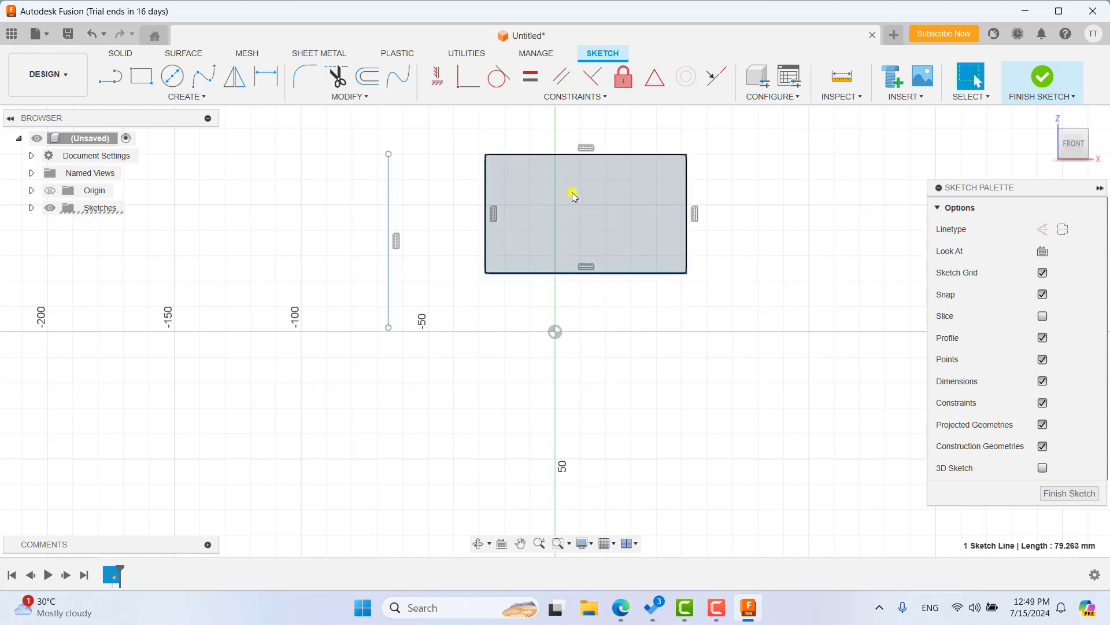
pyautogui.moveTo(687, 273)
pyautogui.mouseDown()
pyautogui.moveTo(700, 319)
pyautogui.moveTo(774, 262)
pyautogui.moveTo(770, 283)
pyautogui.moveTo(766, 257)
pyautogui.moveTo(764, 273)
pyautogui.mouseUp()
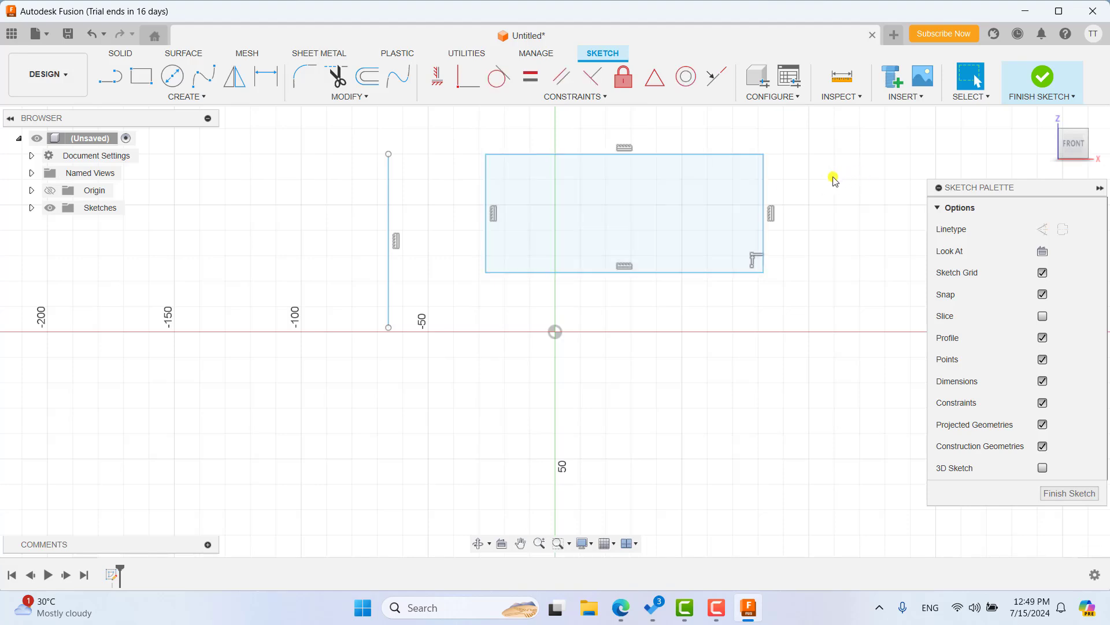
# Step: Finish the sketch containing the vertical line and rectangle
pyautogui.click(1043, 85)
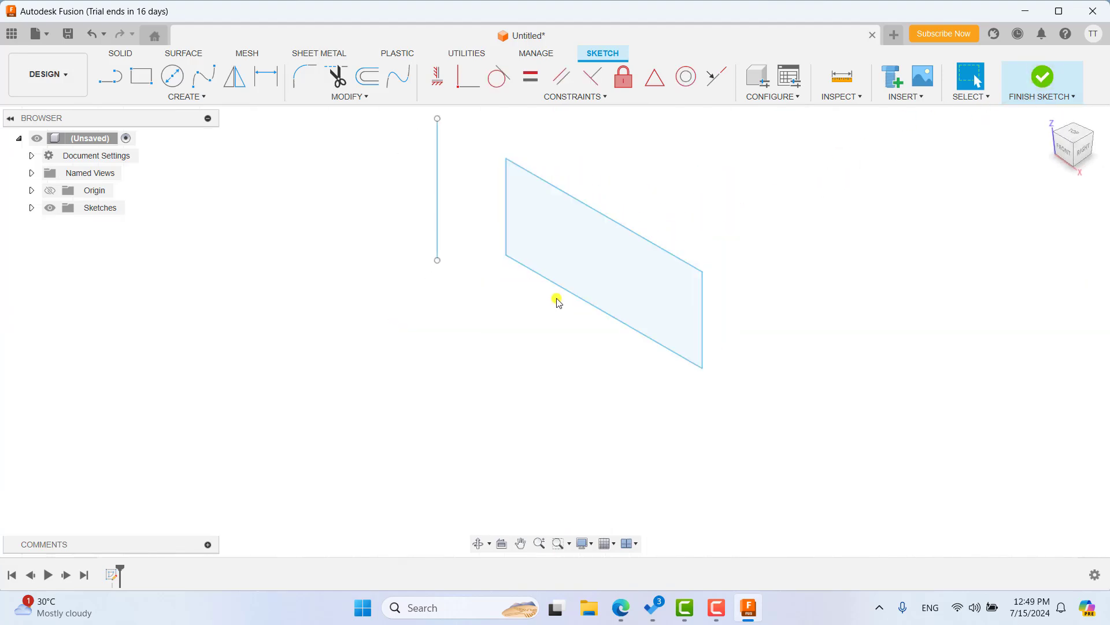